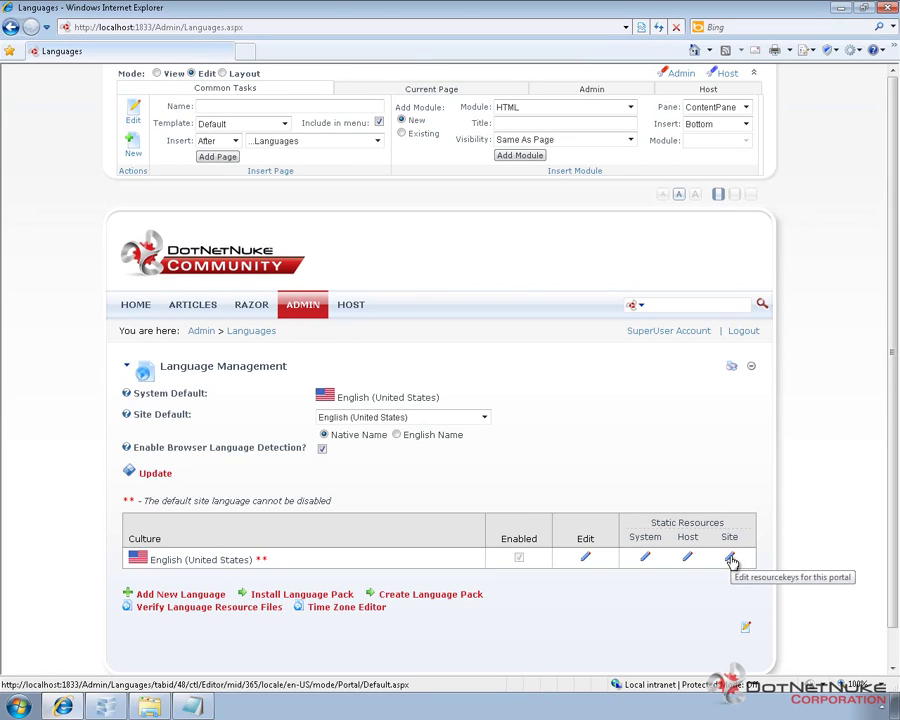
- Open the site-level static resources for English (United States) and look through the DesktopModules folders under Local Resources
{"action": "left_click", "coordinate": [731, 561]}
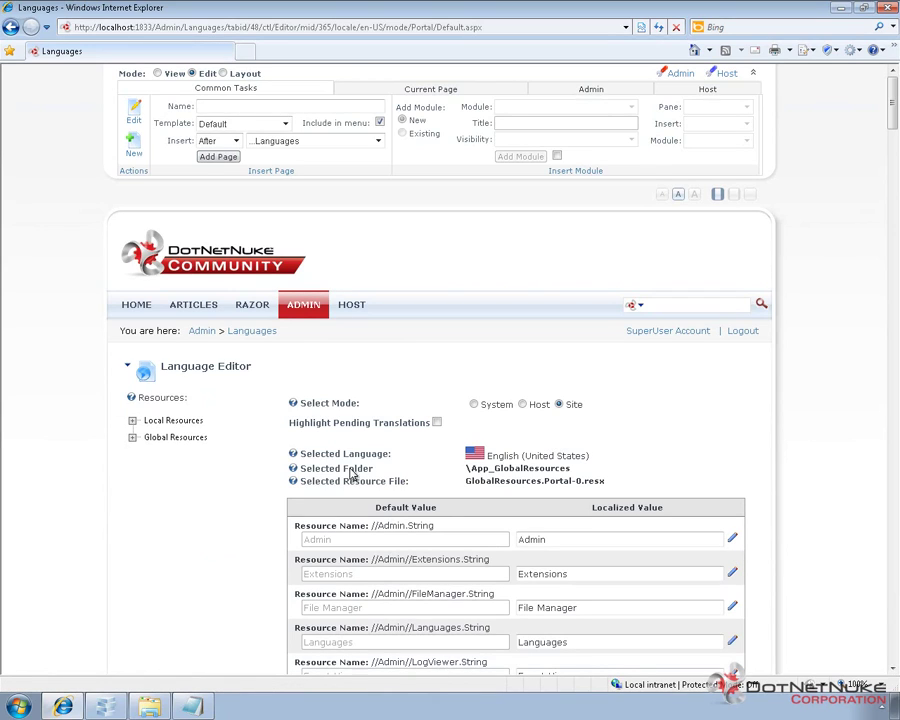
{"action": "left_click", "coordinate": [133, 421]}
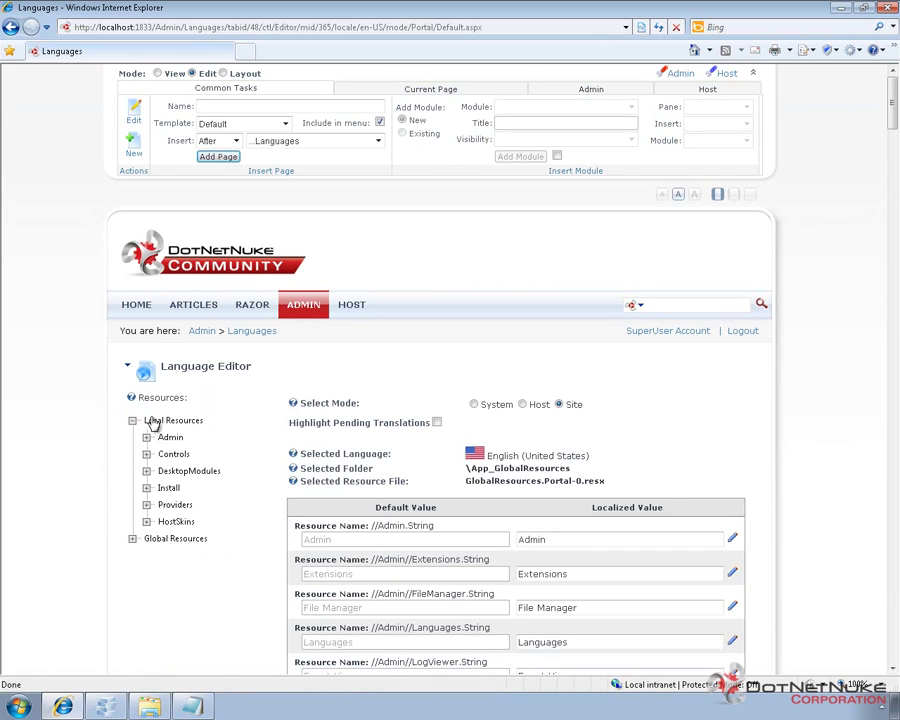
{"action": "left_click", "coordinate": [147, 471]}
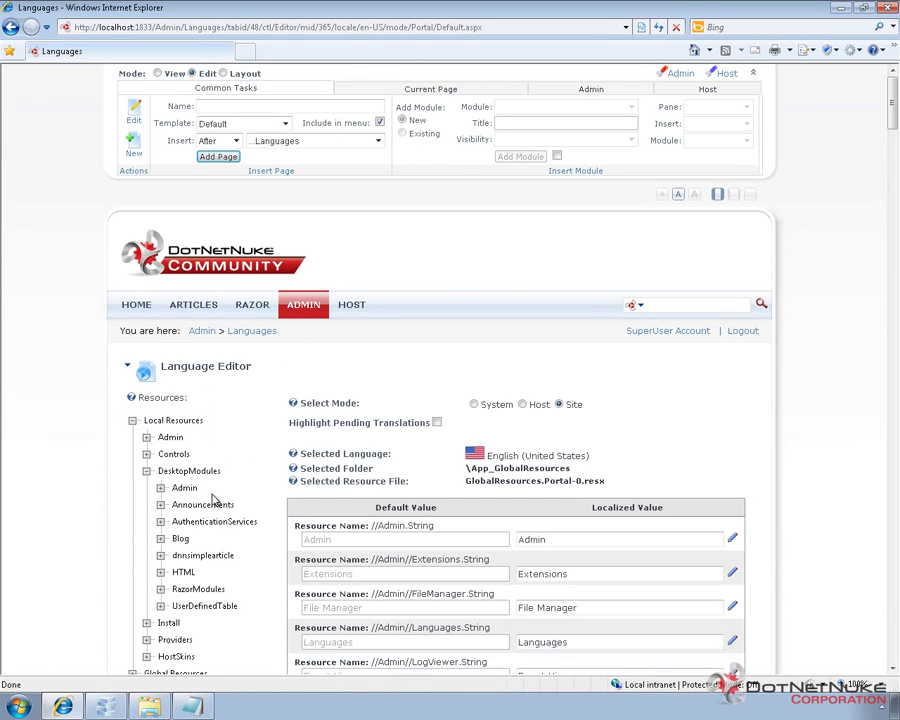
{"action": "left_click", "coordinate": [132, 421]}
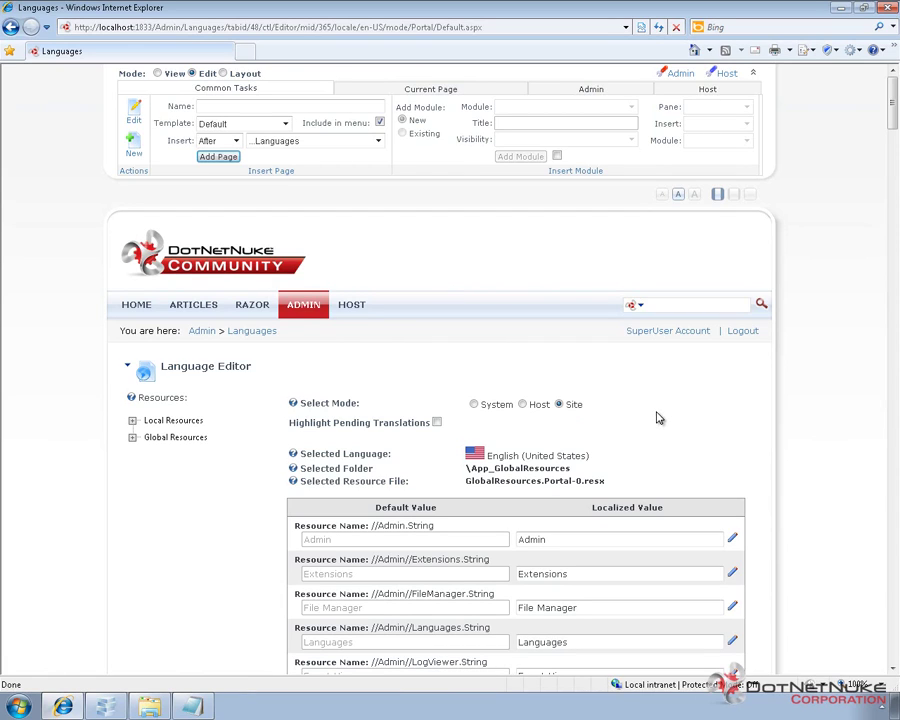
- Load the GlobalResources file under Global Resources and search the page for "register"
{"action": "left_click", "coordinate": [132, 438]}
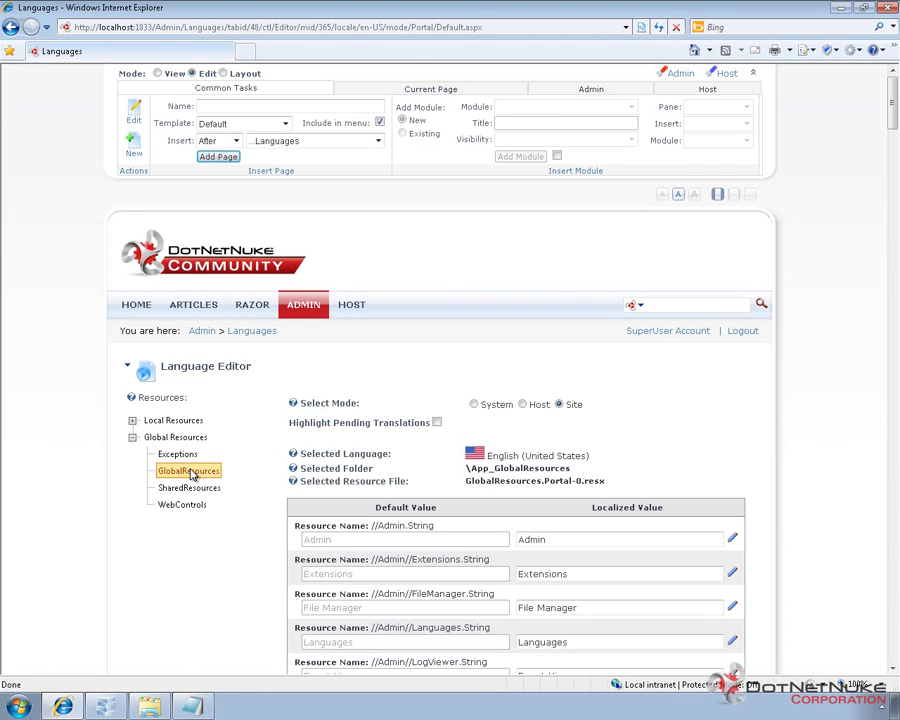
{"action": "left_click", "coordinate": [190, 472]}
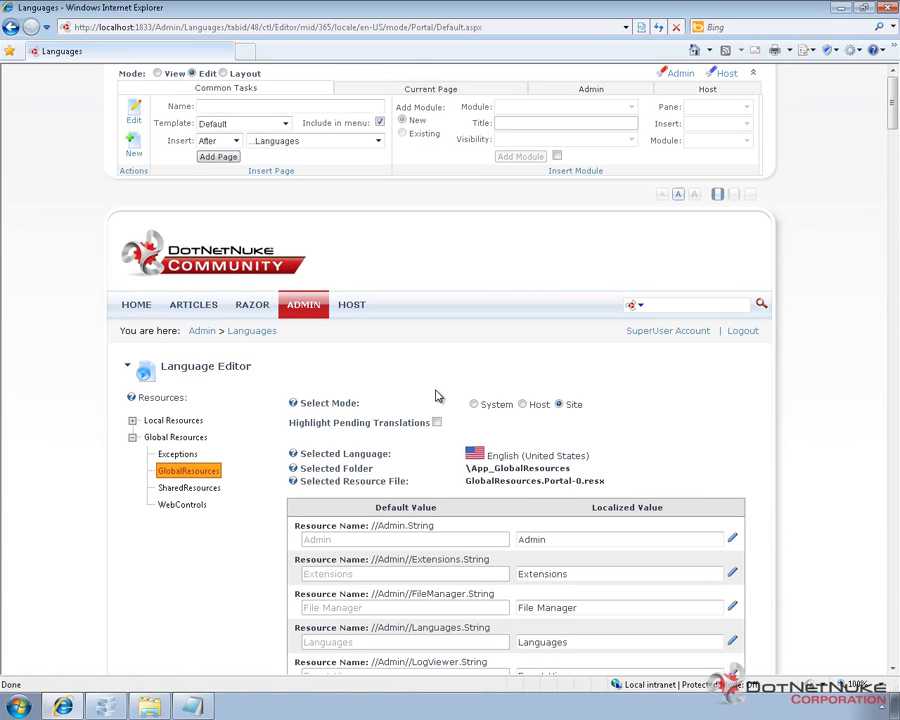
{"action": "key", "text": "ctrl+f"}
{"action": "key", "text": "Return"}
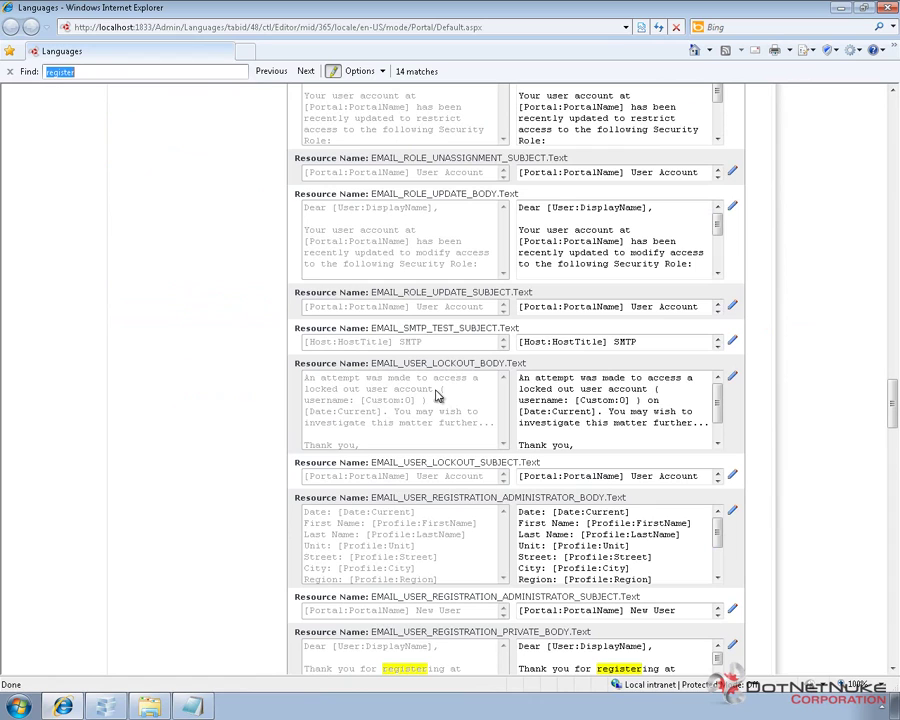
- Examine the user registration e-mail resources, covering the private, public, verified and unregister body and subject entries
{"action": "left_click", "coordinate": [240, 509]}
{"action": "scroll", "coordinate": [240, 509], "scroll_direction": "down", "scroll_amount": 4}
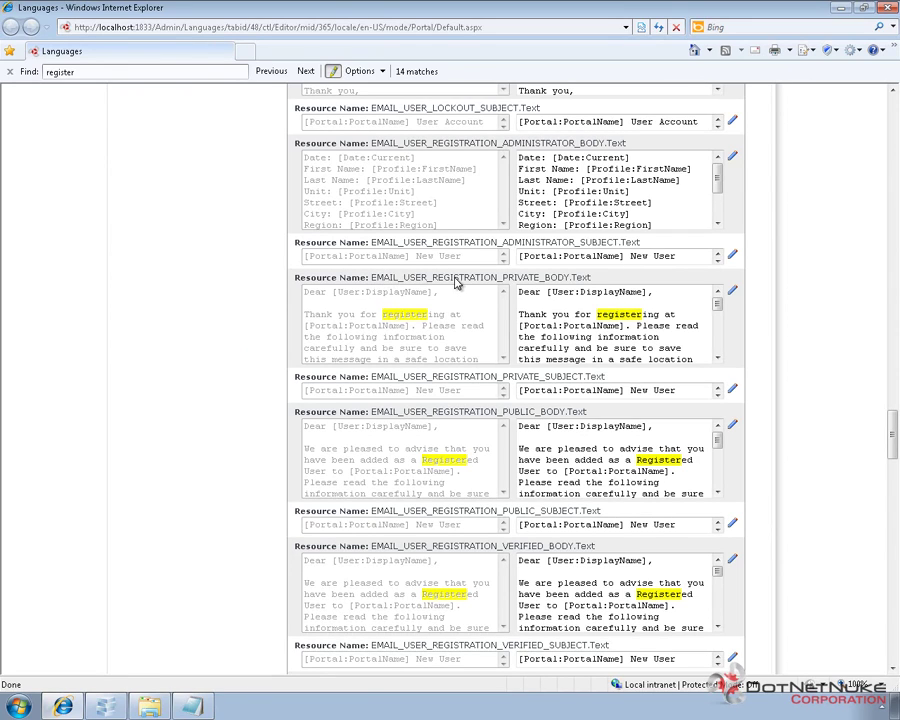
{"action": "left_click_drag", "start_coordinate": [372, 278], "coordinate": [565, 281]}
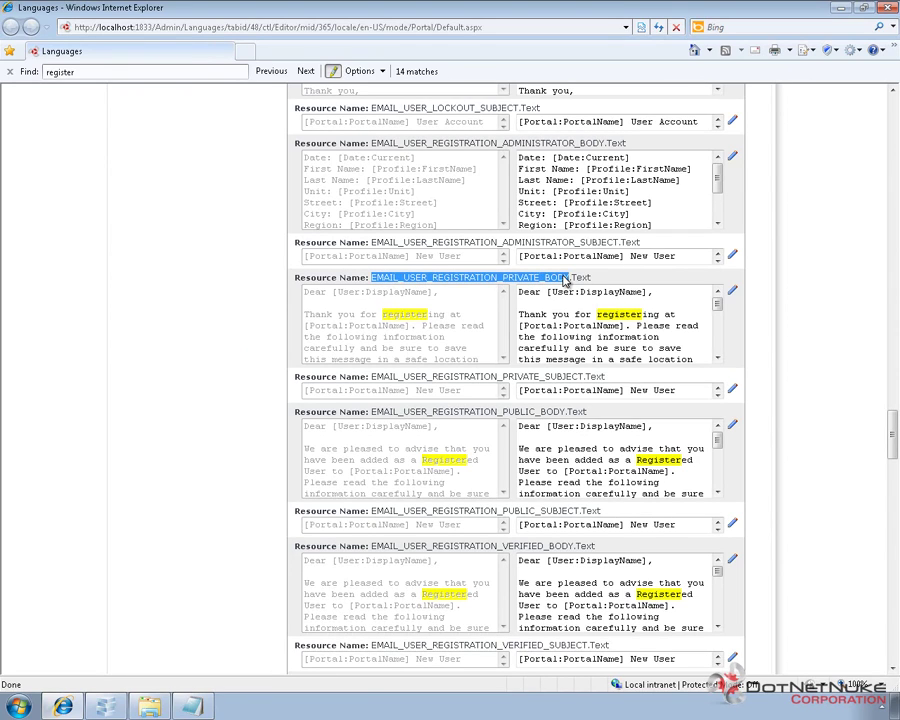
{"action": "left_click", "coordinate": [416, 334]}
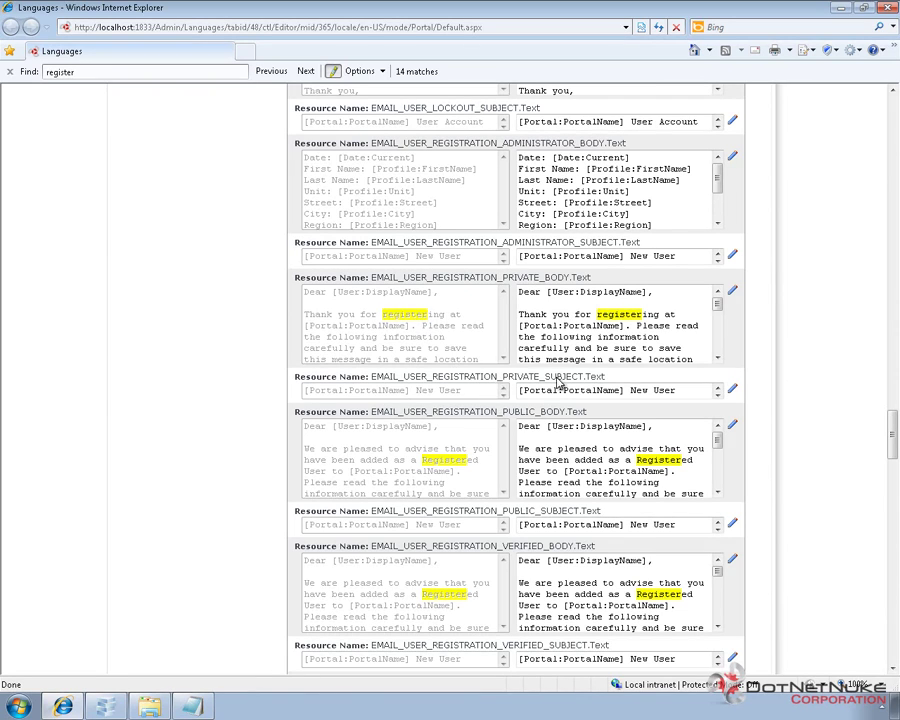
{"action": "double_click", "coordinate": [522, 546]}
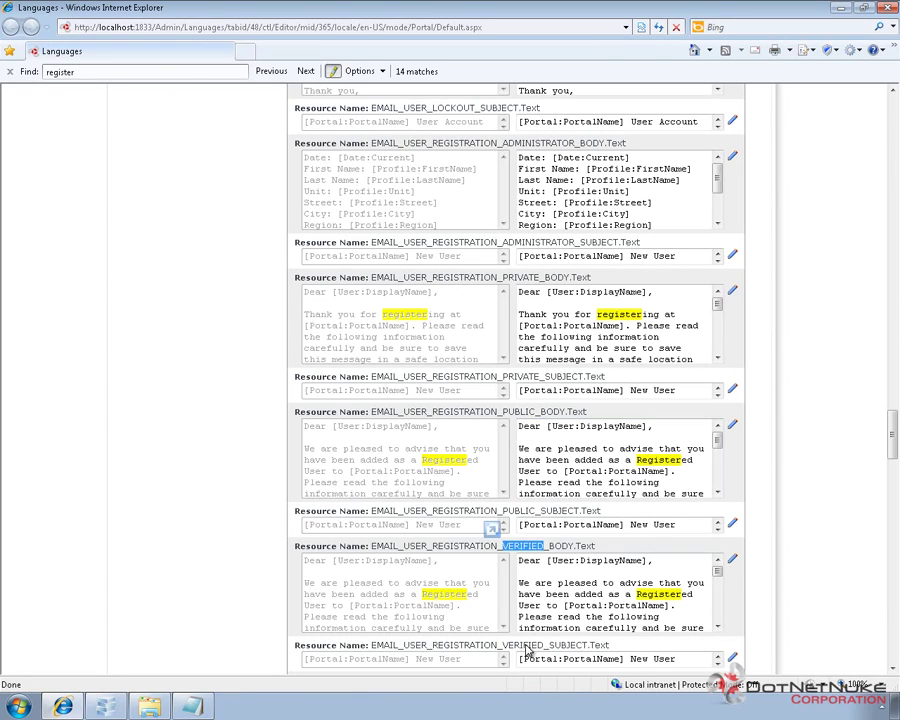
{"action": "double_click", "coordinate": [522, 645]}
{"action": "scroll", "coordinate": [251, 600], "scroll_direction": "down", "scroll_amount": 8}
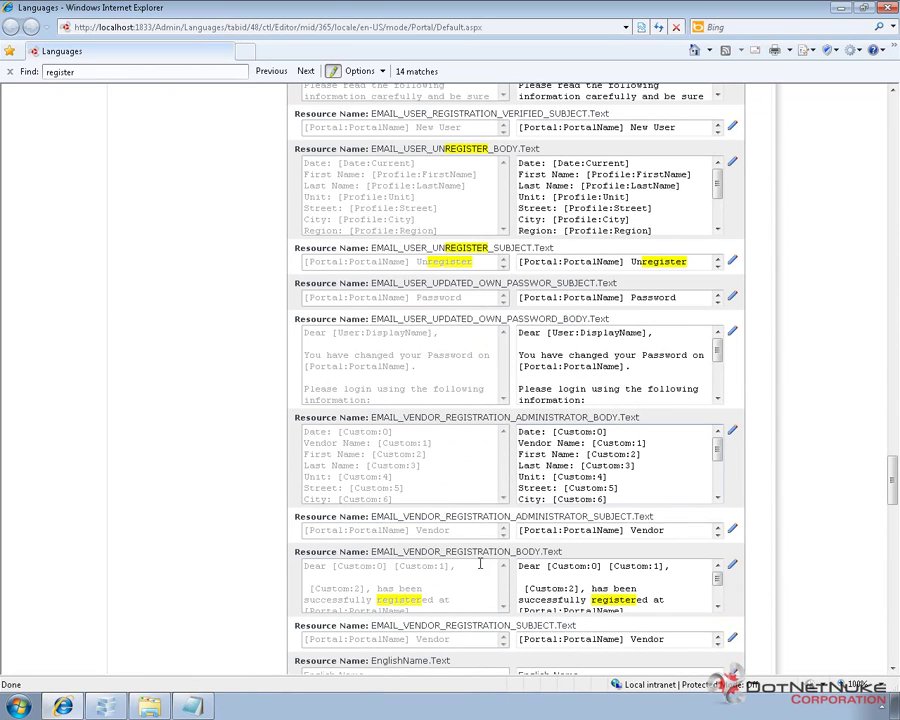
{"action": "scroll", "coordinate": [490, 498], "scroll_direction": "up", "scroll_amount": 6}
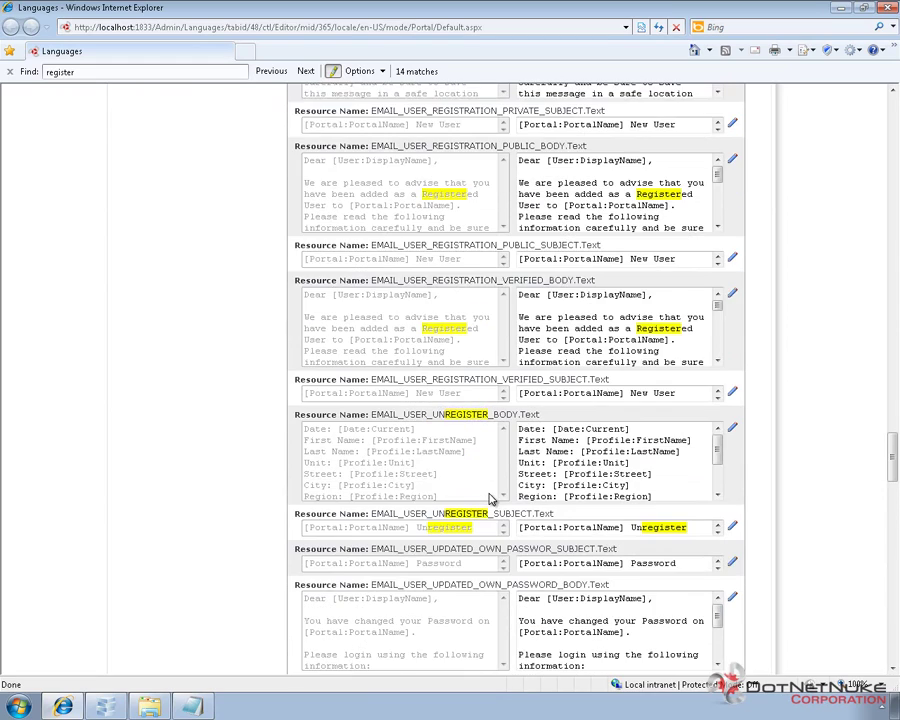
{"action": "scroll", "coordinate": [474, 348], "scroll_direction": "up", "scroll_amount": 6}
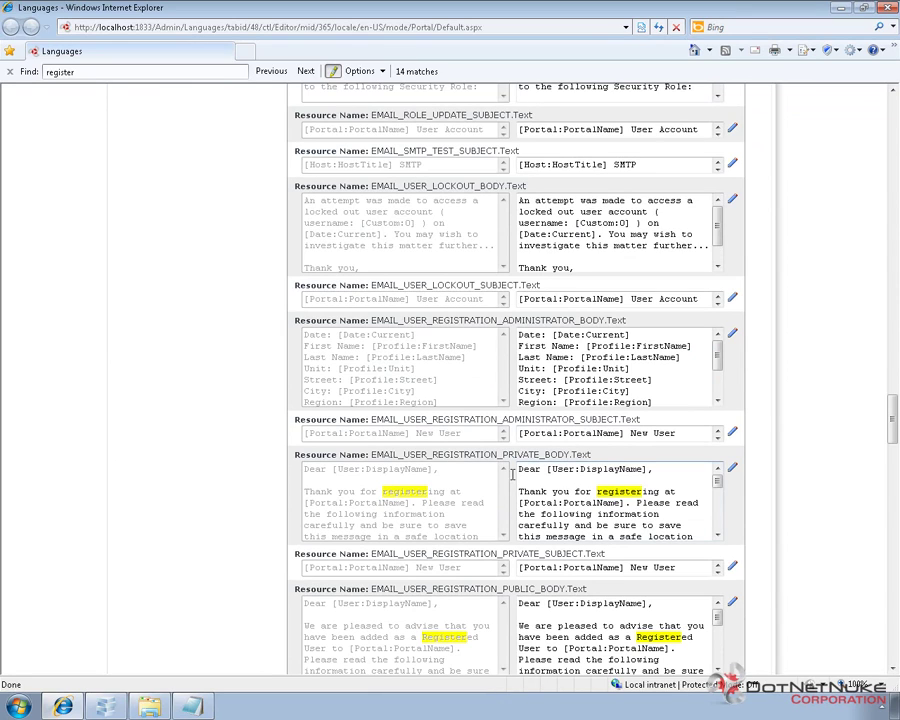
- Inspect the greeting and portal name tokens in the localized EMAIL_USER_REGISTRATION_PRIVATE_BODY text, closing the page search
{"action": "left_click", "coordinate": [637, 481]}
{"action": "left_click", "coordinate": [718, 537]}
{"action": "left_click", "coordinate": [718, 537]}
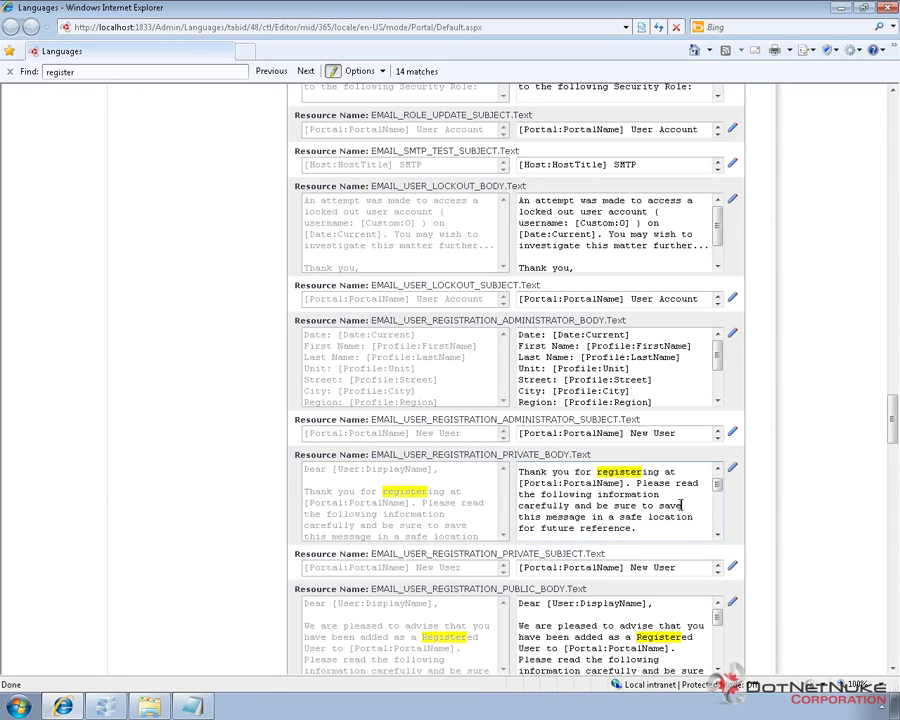
{"action": "scroll", "coordinate": [681, 505], "scroll_direction": "up", "scroll_amount": 1}
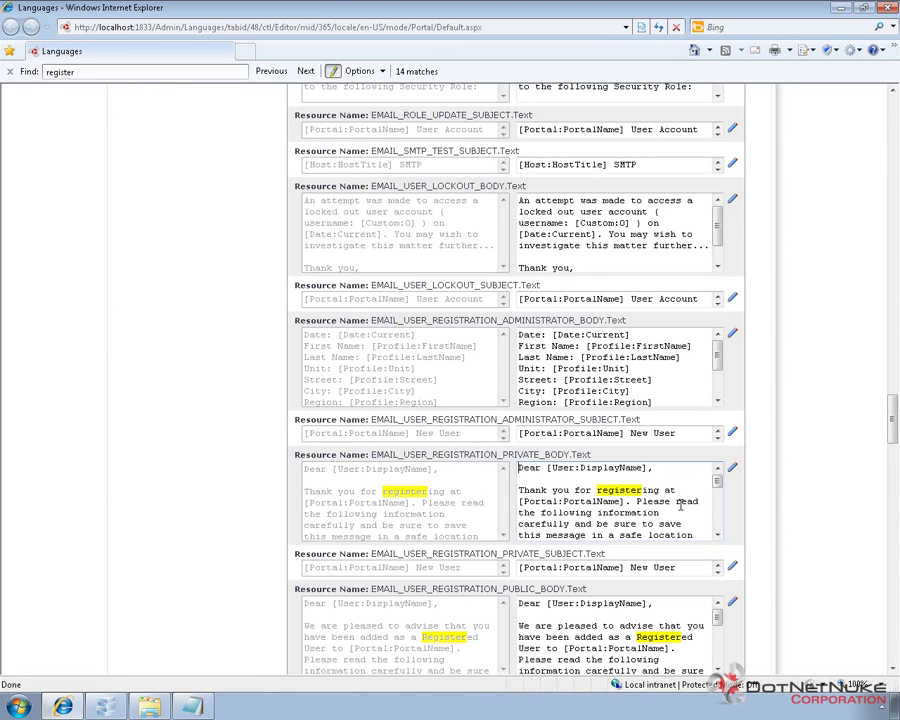
{"action": "key", "text": "shift+End"}
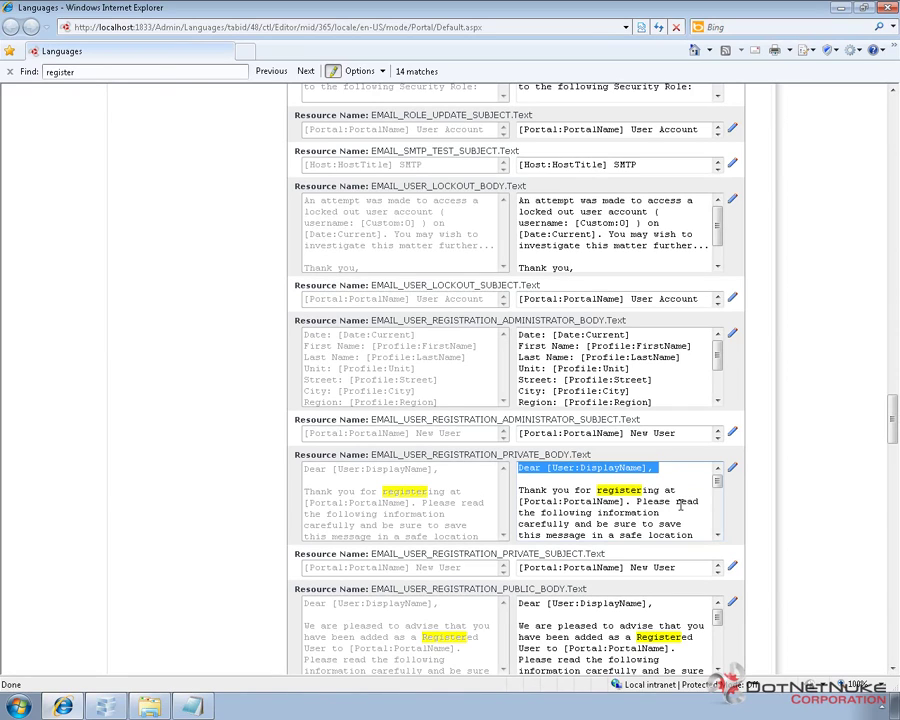
{"action": "key", "text": "Down"}
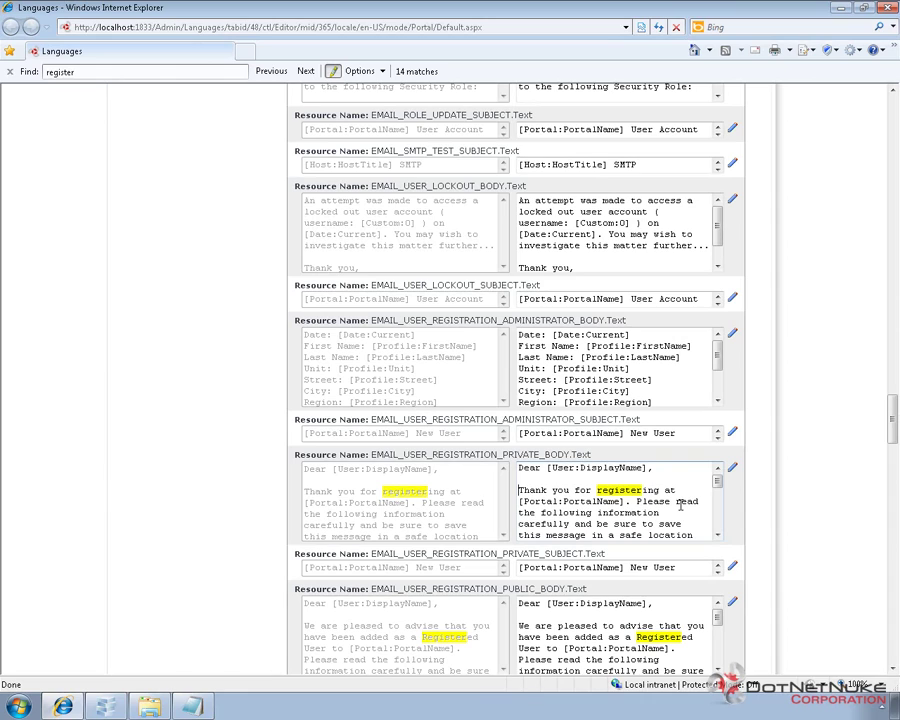
{"action": "left_click", "coordinate": [11, 73]}
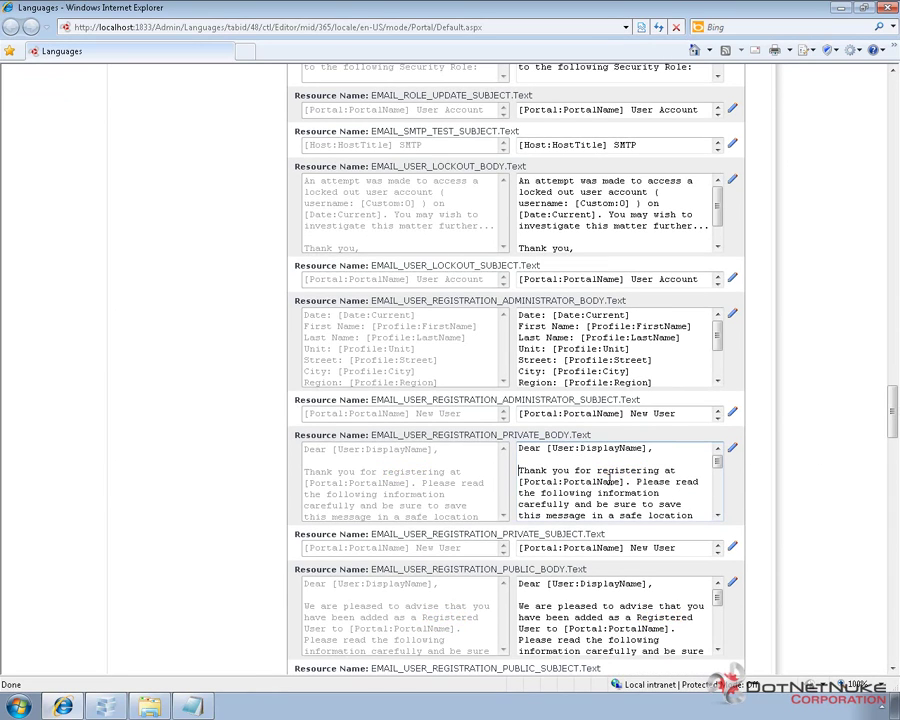
{"action": "double_click", "coordinate": [608, 483]}
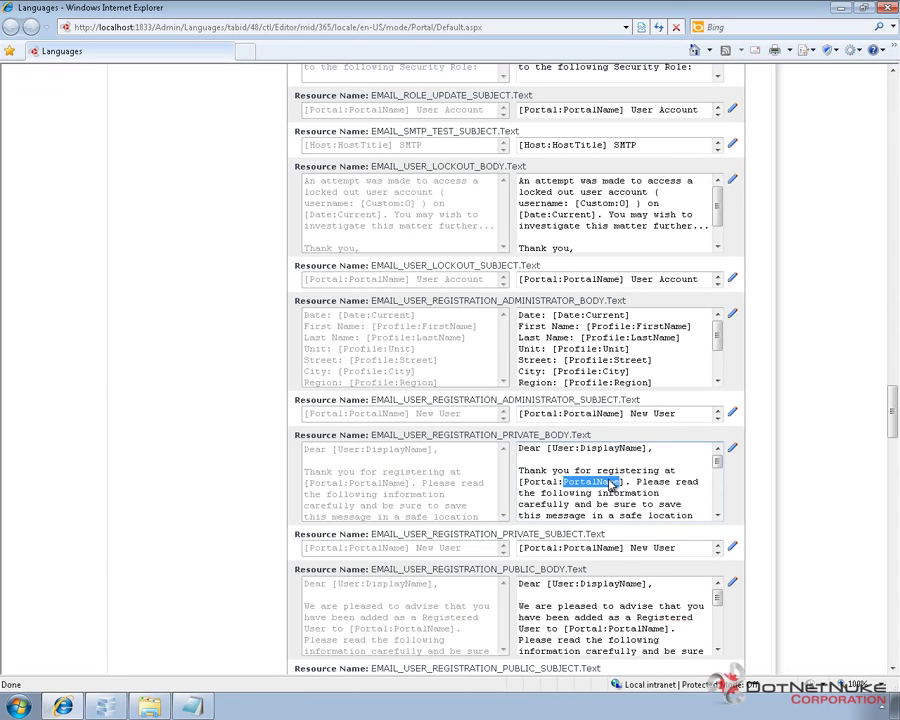
{"action": "left_click", "coordinate": [609, 483]}
- Read through the rest of the private registration e-mail body, including the login details, account review notice and closing
{"action": "key", "text": "Down"}
{"action": "key", "text": "Down"}
{"action": "key", "text": "Down"}
{"action": "key", "text": "Down"}
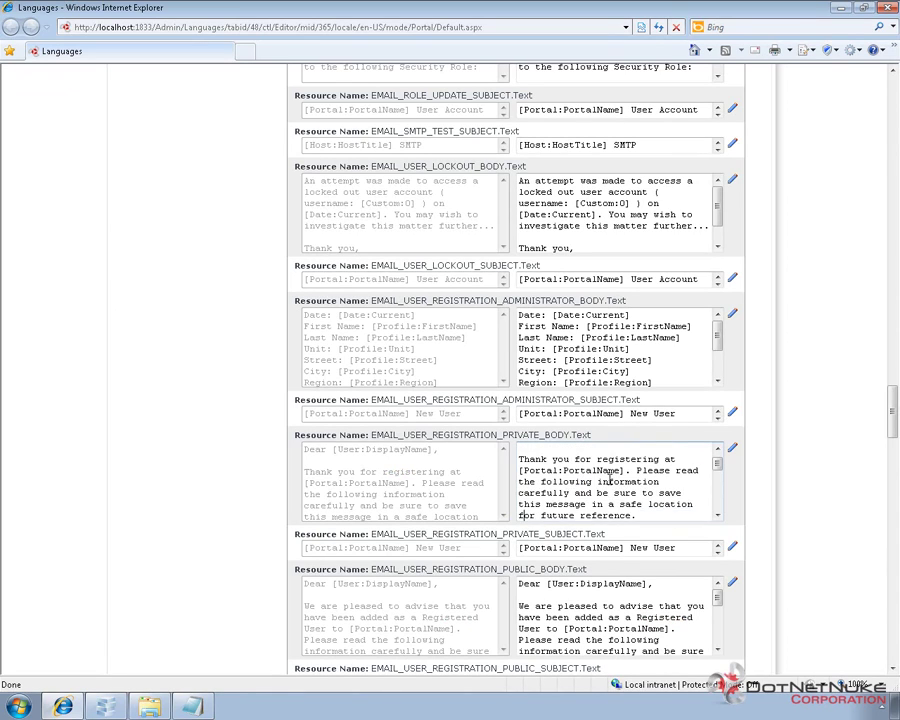
{"action": "key", "text": "Down"}
{"action": "key", "text": "Down"}
{"action": "key", "text": "Down"}
{"action": "key", "text": "Down"}
{"action": "key", "text": "Down"}
{"action": "key", "text": "Down"}
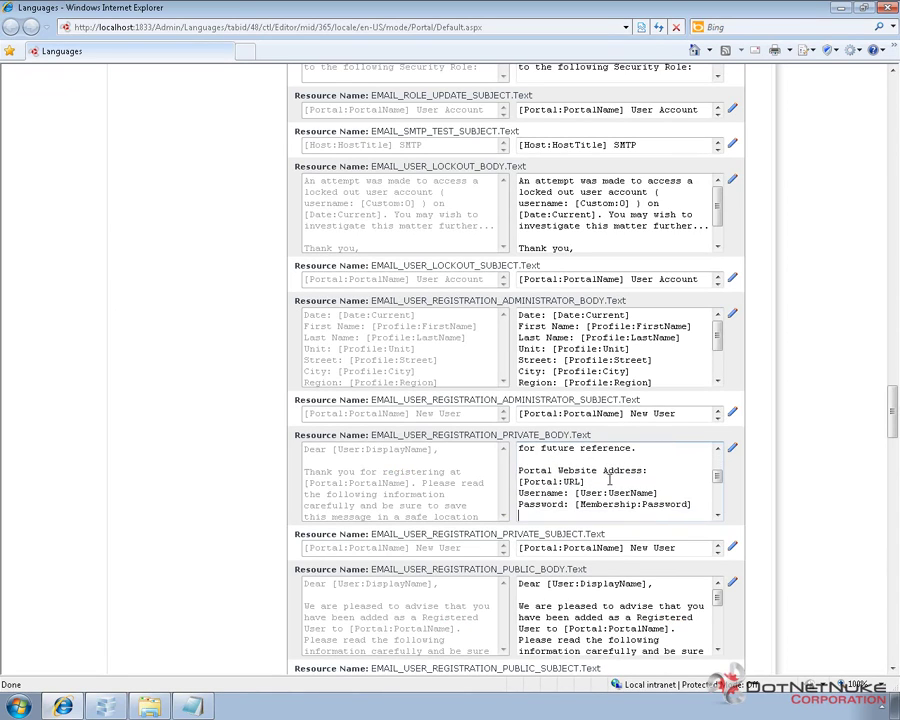
{"action": "key", "text": "Up"}
{"action": "key", "text": "Up"}
{"action": "key", "text": "Up"}
{"action": "key", "text": "Right"}
{"action": "key", "text": "Down"}
{"action": "key", "text": "Down"}
{"action": "key", "text": "End"}
{"action": "key", "text": "Down"}
{"action": "key", "text": "Down"}
{"action": "key", "text": "Down"}
{"action": "key", "text": "Down"}
{"action": "key", "text": "Down"}
{"action": "key", "text": "Down"}
{"action": "key", "text": "Down"}
{"action": "key", "text": "Down"}
{"action": "key", "text": "Down"}
{"action": "key", "text": "Down"}
{"action": "key", "text": "Down"}
{"action": "key", "text": "Down"}
{"action": "key", "text": "Down"}
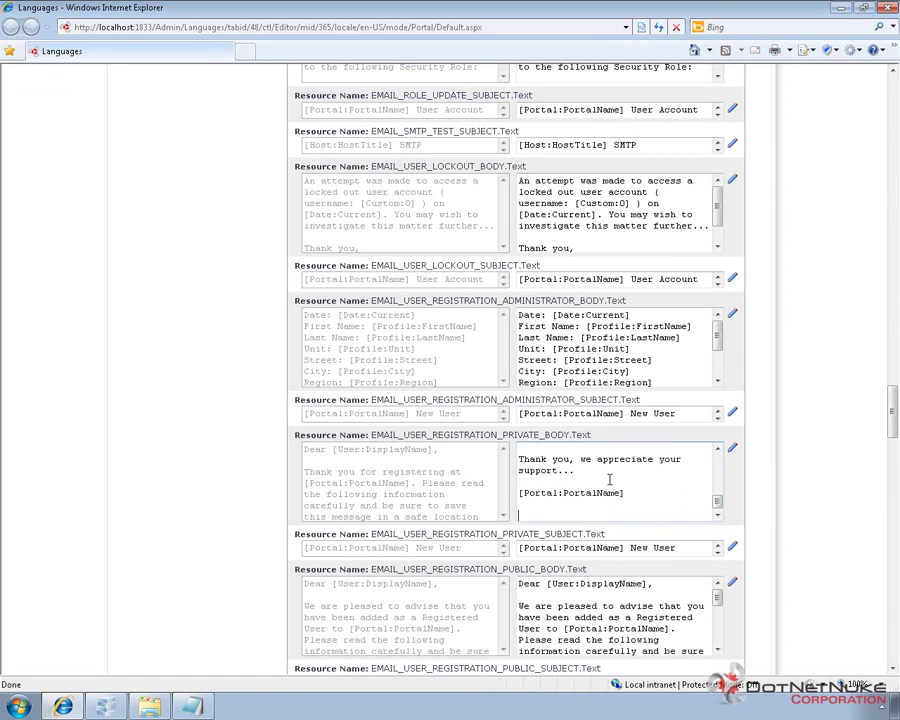
{"action": "key", "text": "Up"}
{"action": "key", "text": "Up"}
{"action": "key", "text": "Up"}
{"action": "key", "text": "Up"}
{"action": "key", "text": "Up"}
{"action": "key", "text": "Up"}
{"action": "key", "text": "Up"}
{"action": "key", "text": "Up"}
{"action": "key", "text": "Up"}
{"action": "key", "text": "Up"}
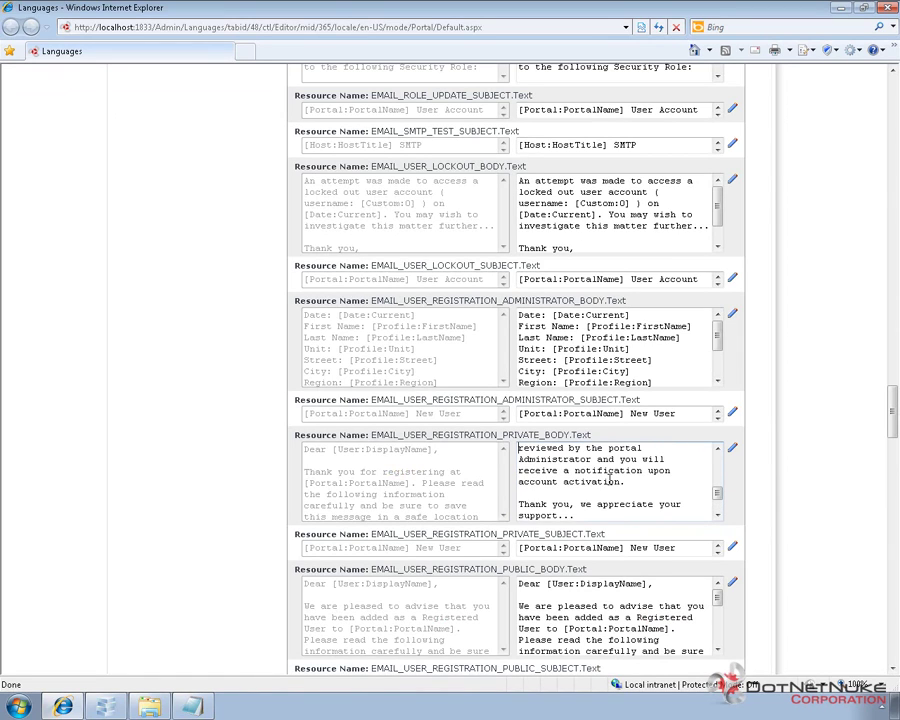
- Remove the word "Dear" from the greeting in the localized private registration e-mail body, leaving the display name token
{"action": "key", "text": "ctrl+Home"}
{"action": "key", "text": "shift+Right"}
{"action": "key", "text": "shift+Right"}
{"action": "key", "text": "shift+Right"}
{"action": "key", "text": "shift+Right"}
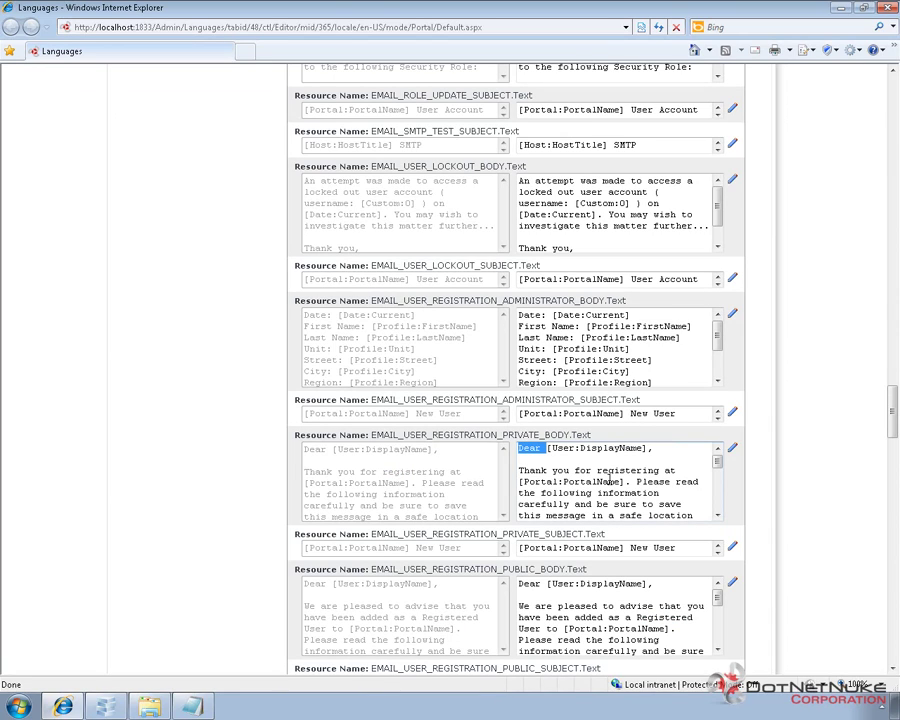
{"action": "key", "text": "Delete"}
{"action": "key", "text": "Delete"}
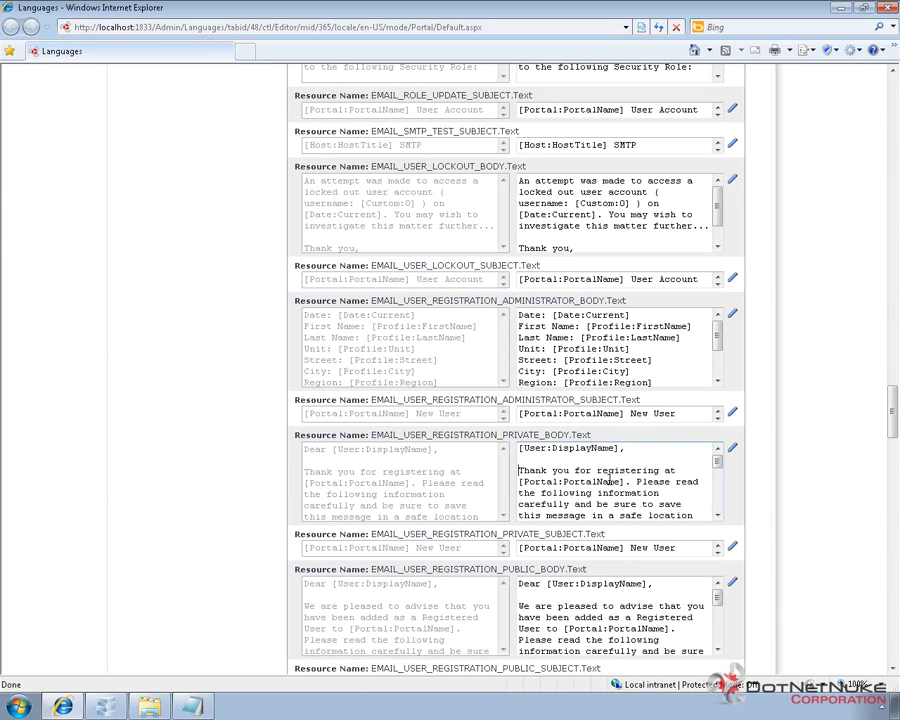
- Try removing the Password line from the private registration e-mail body, and undo the deletion
{"action": "key", "text": "ctrl+End"}
{"action": "key", "text": "Down"}
{"action": "key", "text": "Down"}
{"action": "key", "text": "Down"}
{"action": "key", "text": "Down"}
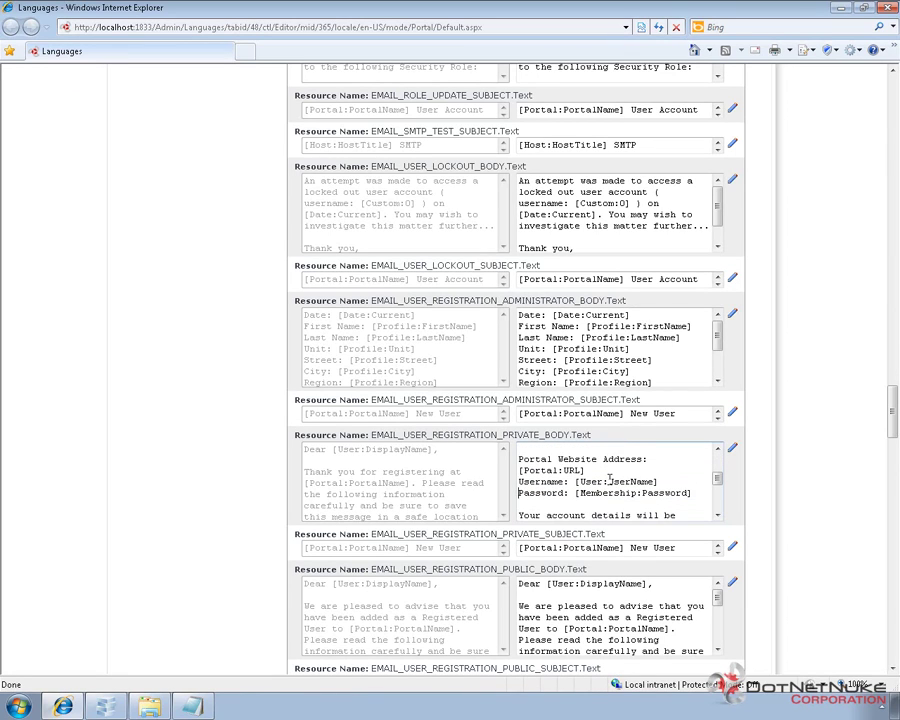
{"action": "key", "text": "shift+End"}
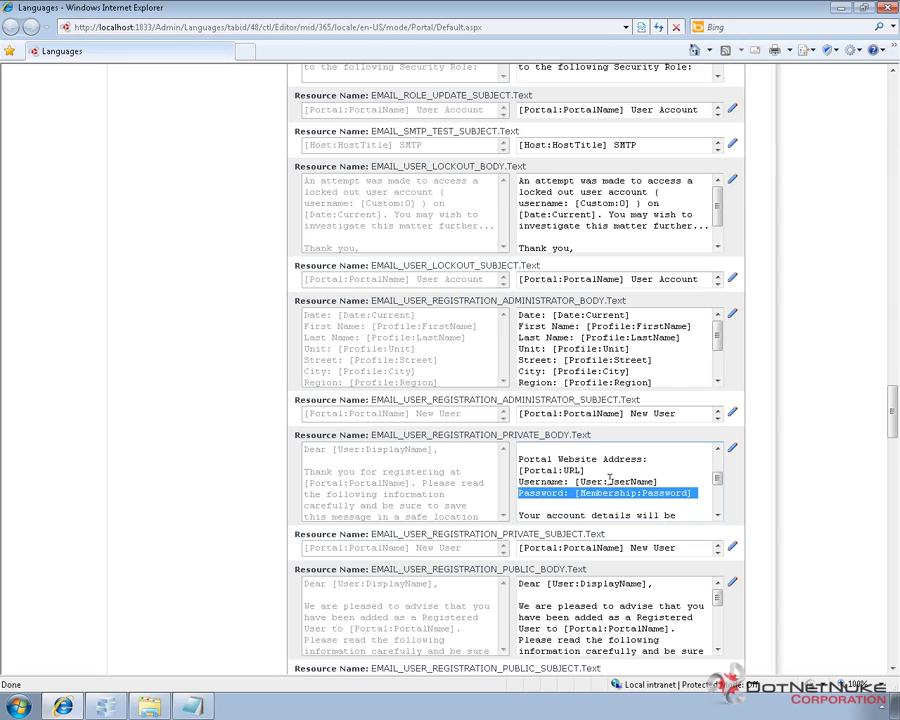
{"action": "key", "text": "Delete"}
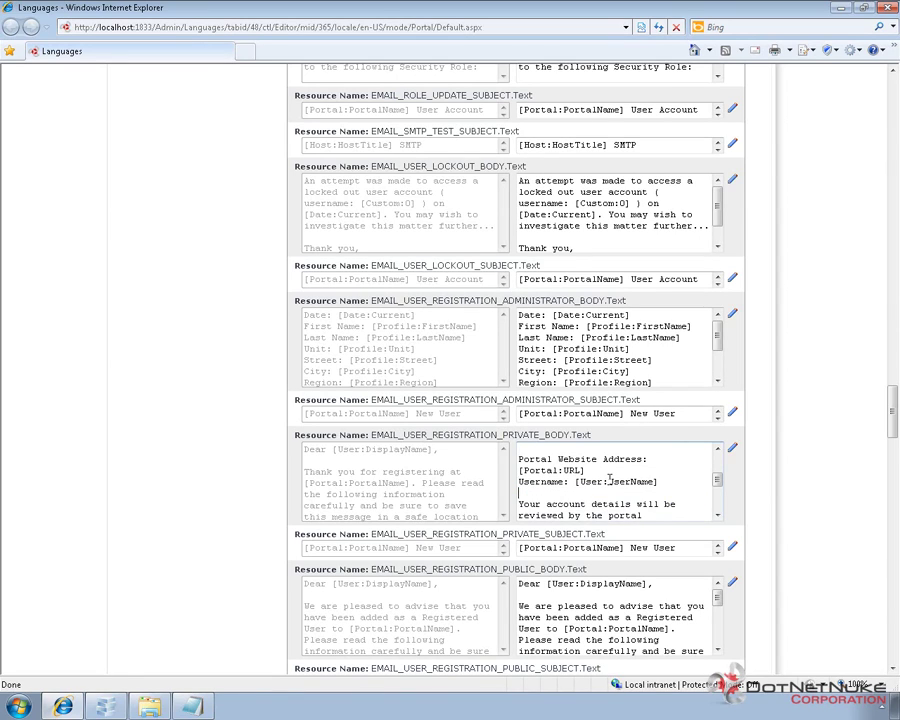
{"action": "key", "text": "ctrl+z"}
- Save the resource file with the edited private registration e-mail
{"action": "key", "text": "Down"}
{"action": "key", "text": "Down"}
{"action": "key", "text": "Down"}
{"action": "key", "text": "Down"}
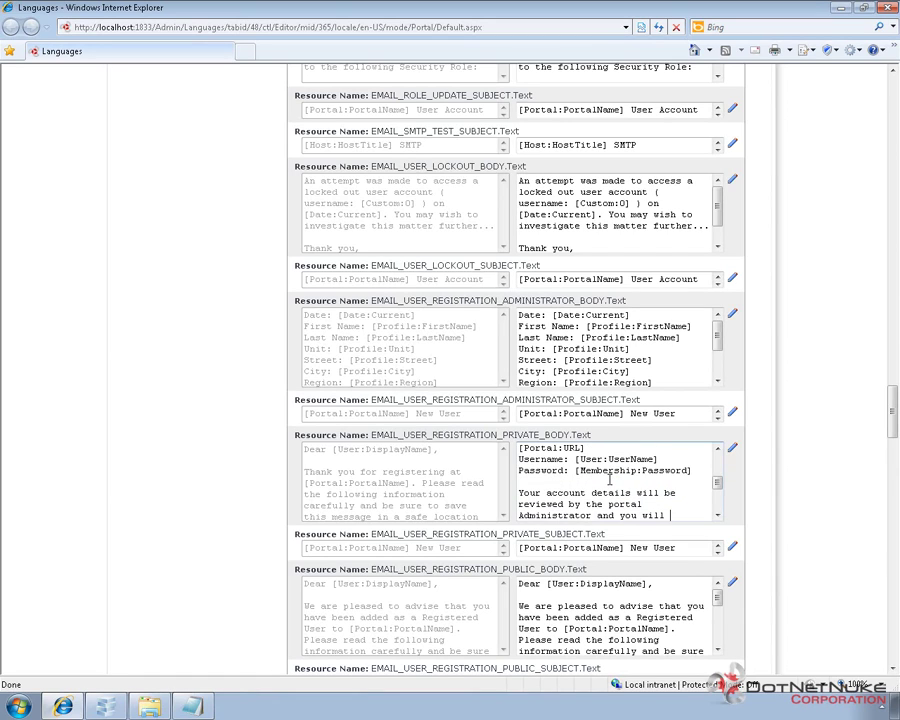
{"action": "key", "text": "Down"}
{"action": "key", "text": "Down"}
{"action": "key", "text": "Down"}
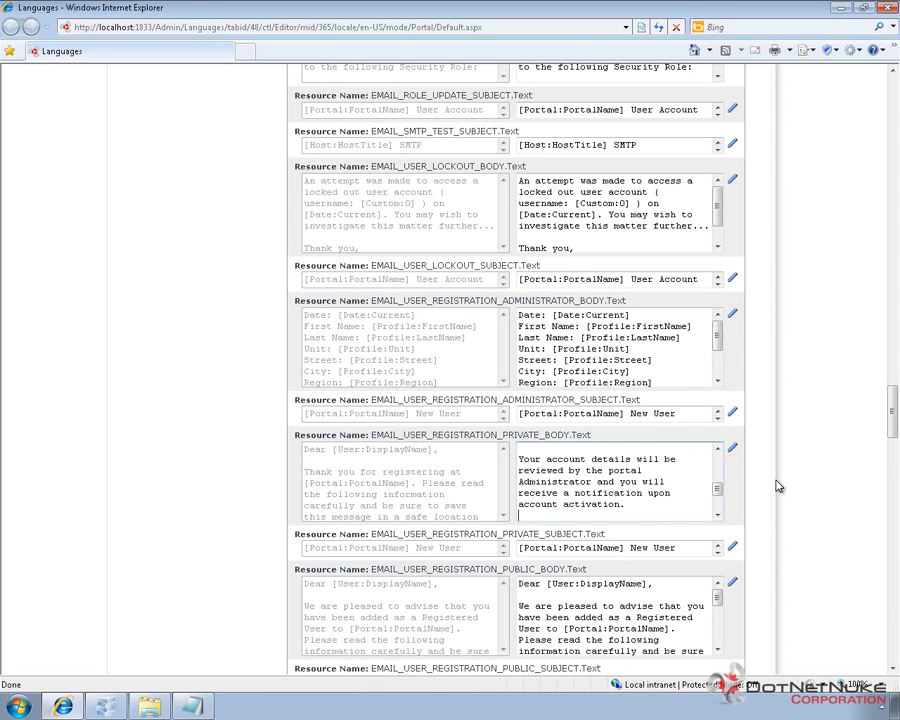
{"action": "scroll", "coordinate": [601, 552], "scroll_direction": "down", "scroll_amount": 20}
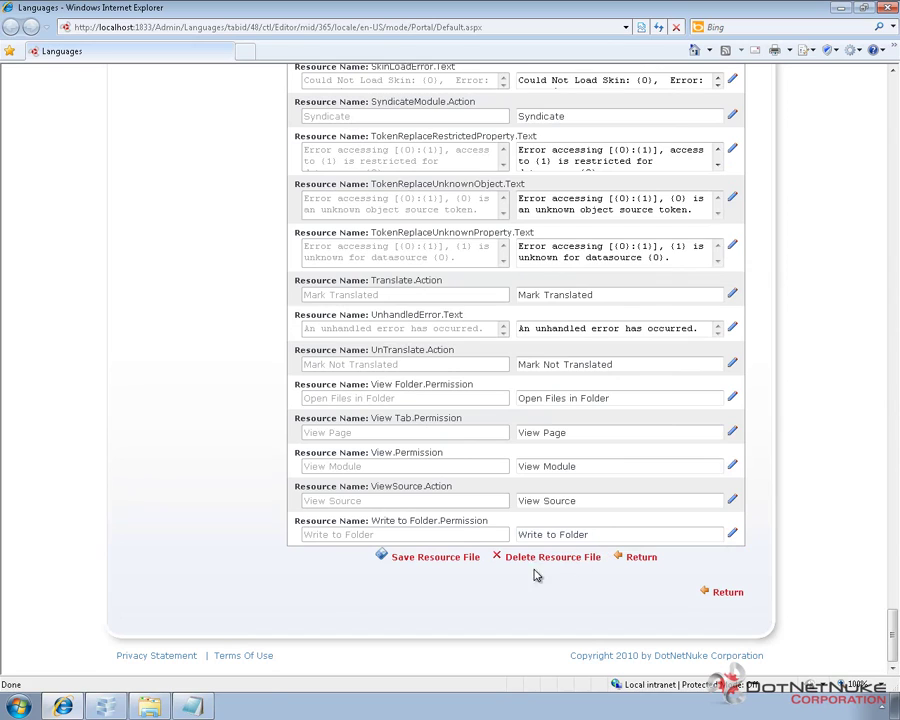
{"action": "left_click", "coordinate": [455, 563]}
- Switch to the App_GlobalResources folder in Windows Explorer and check the GlobalResources.Portal-0.resx file and its available file actions
{"action": "left_click", "coordinate": [158, 705]}
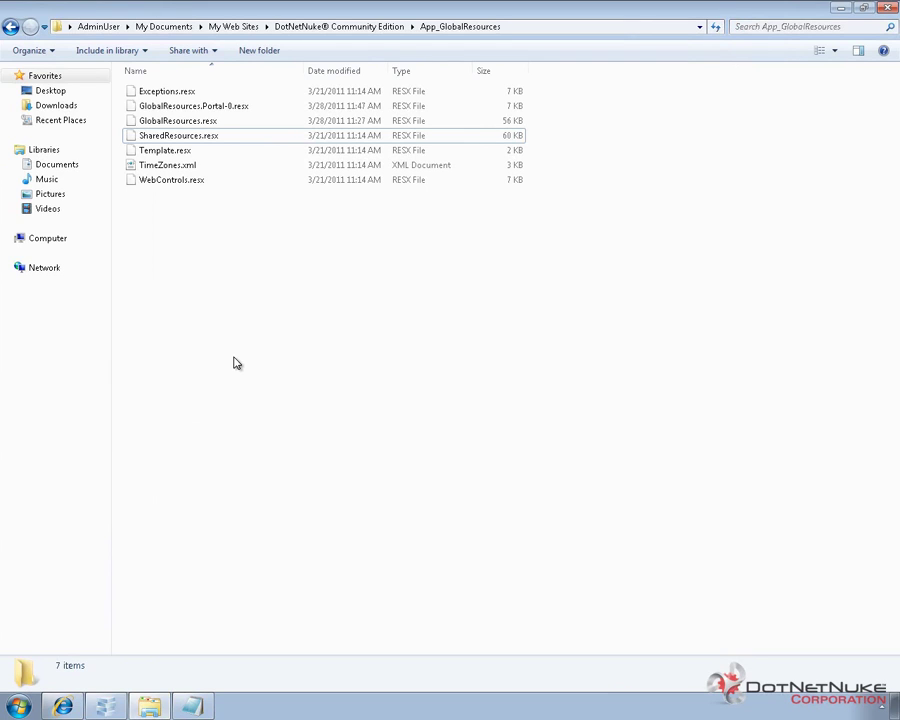
{"action": "left_click", "coordinate": [222, 108]}
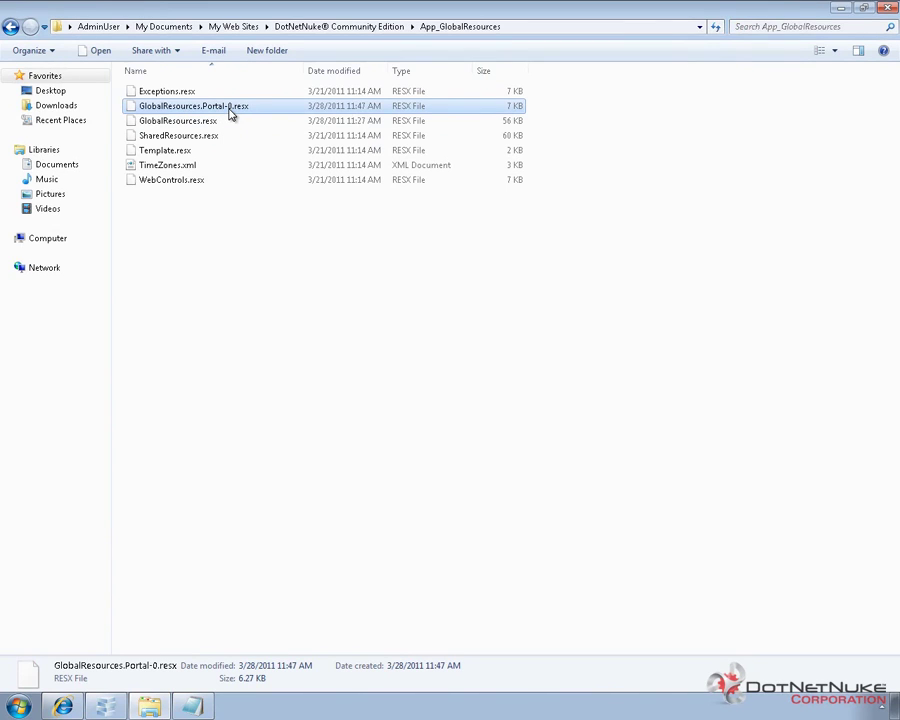
{"action": "right_click", "coordinate": [231, 112]}
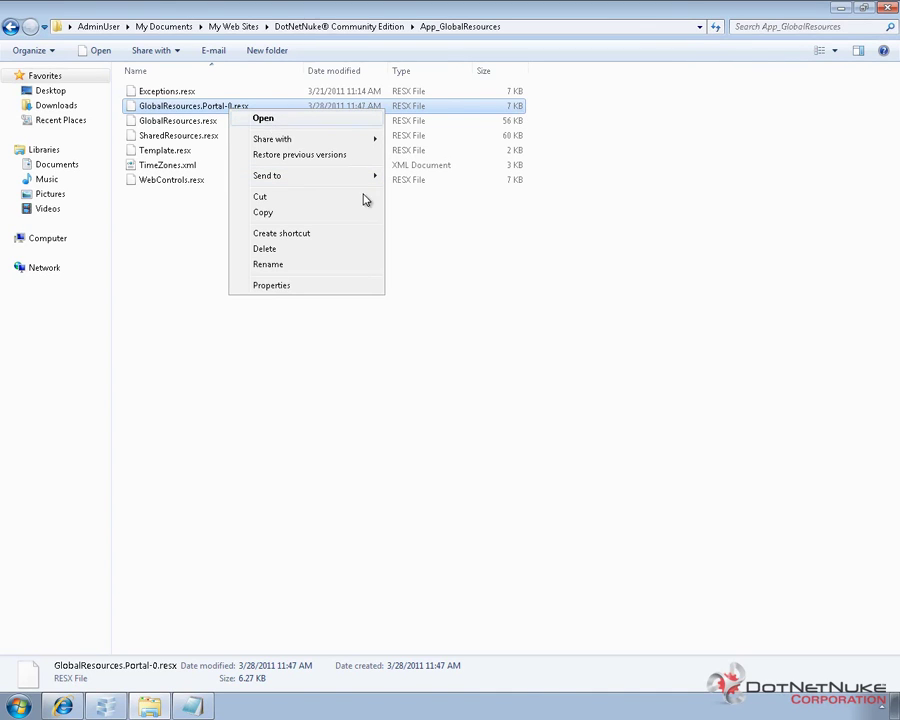
{"action": "left_click", "coordinate": [528, 285]}
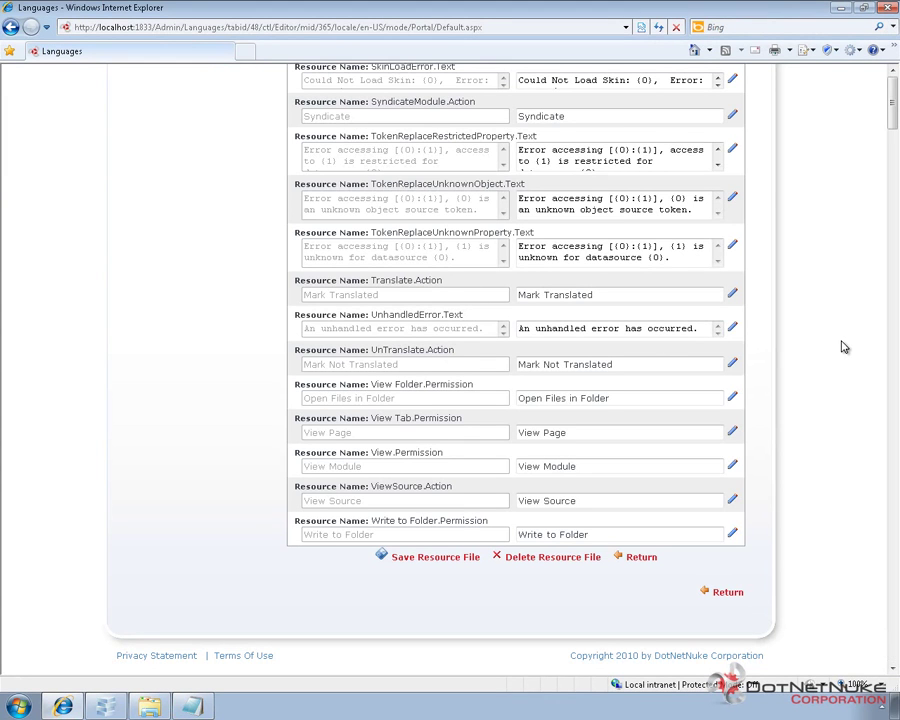
- Open the Edit.ascx local resources of the dnnsimplearticle desktop module in the Language Editor and look through its localized entries
{"action": "key", "text": "Home"}
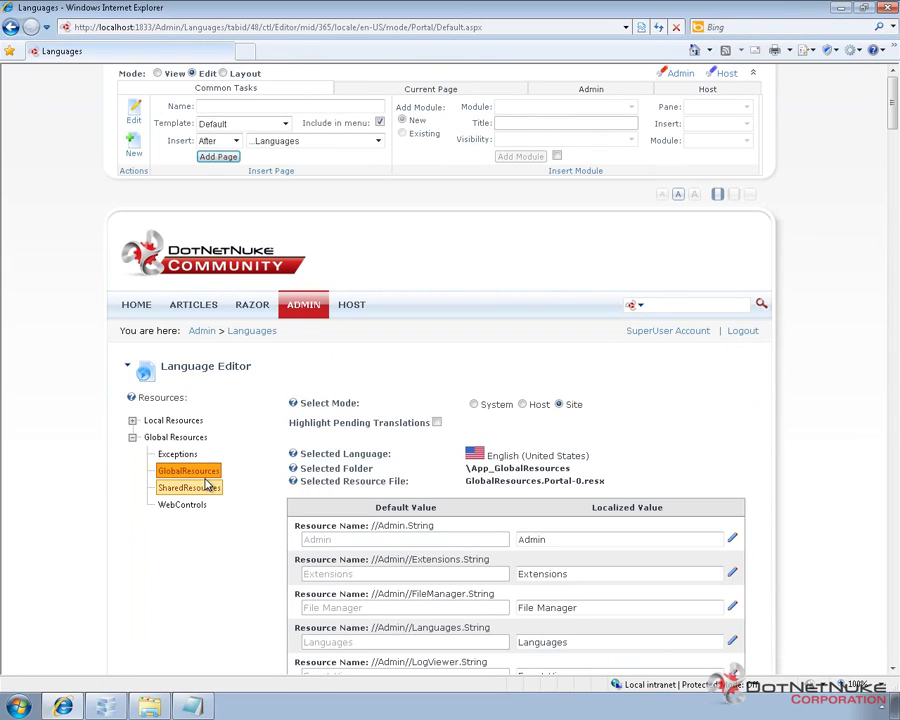
{"action": "left_click", "coordinate": [133, 421]}
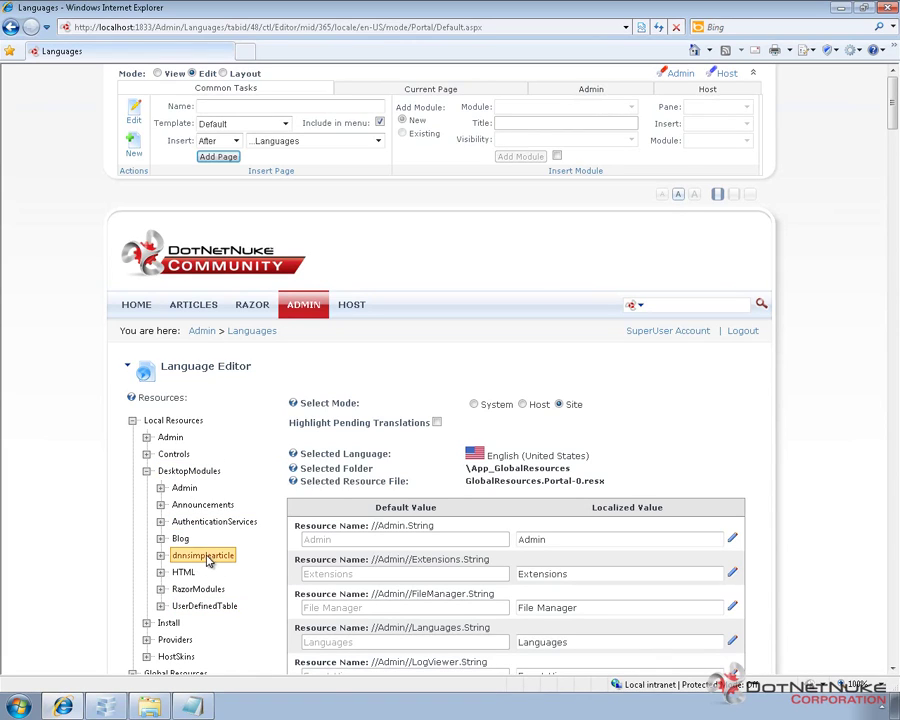
{"action": "left_click", "coordinate": [161, 556]}
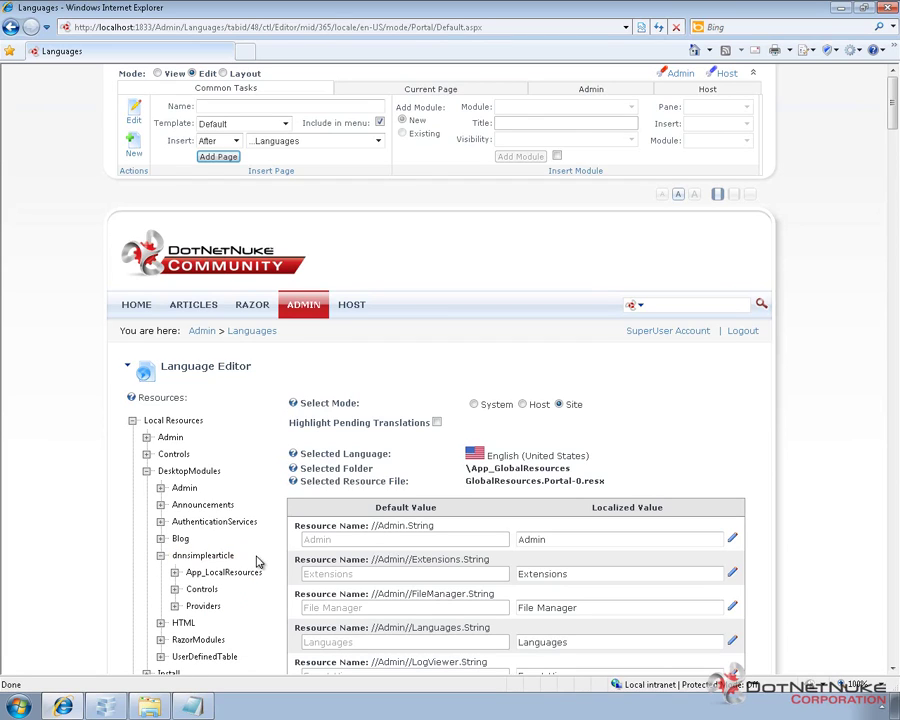
{"action": "left_click", "coordinate": [175, 573]}
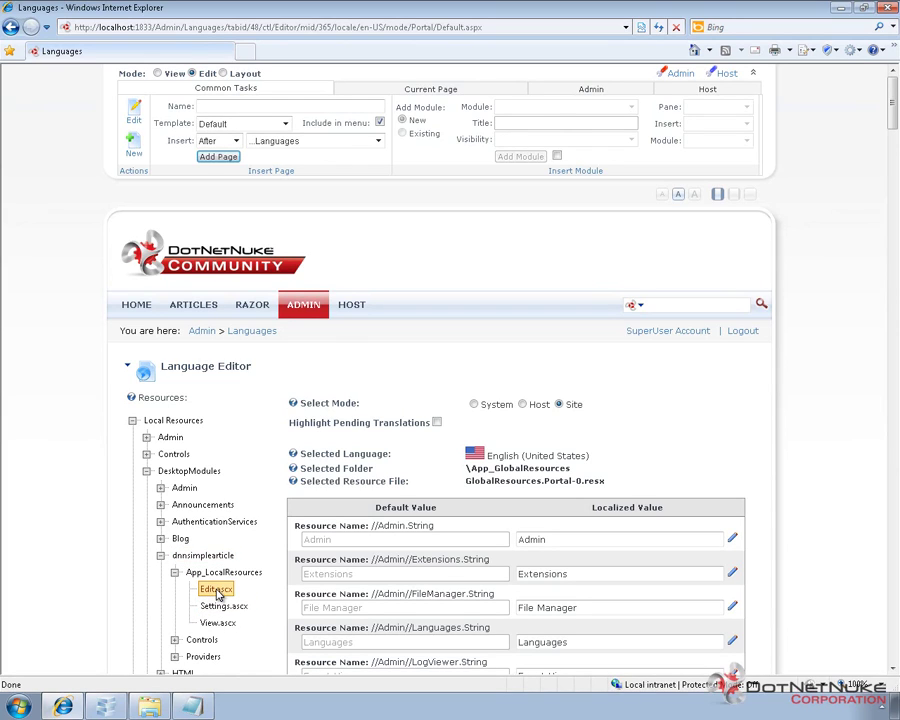
{"action": "left_click", "coordinate": [217, 591]}
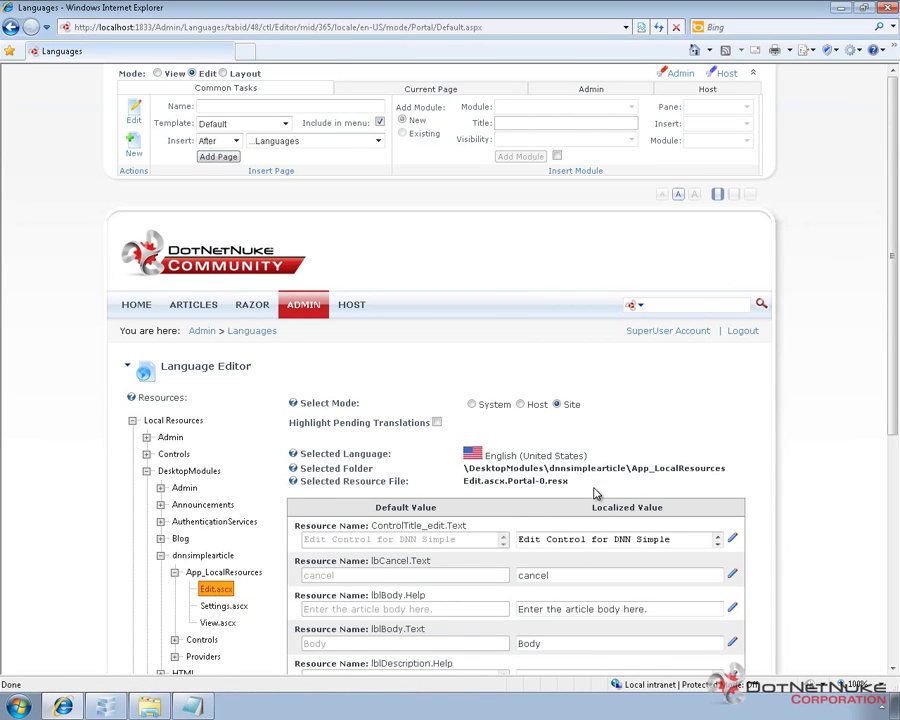
{"action": "scroll", "coordinate": [594, 486], "scroll_direction": "down", "scroll_amount": 3}
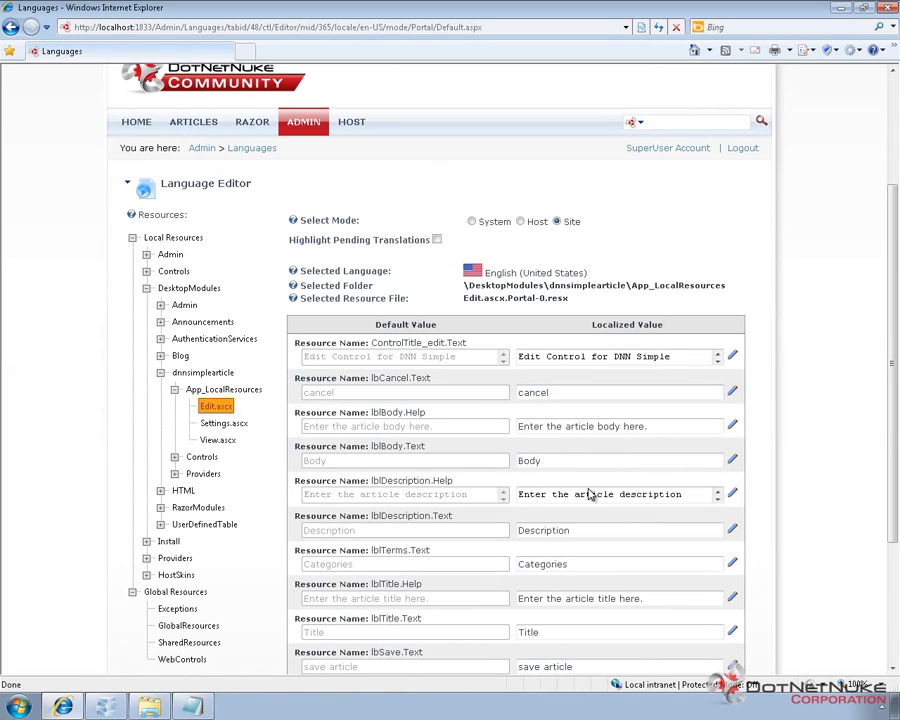
{"action": "left_click", "coordinate": [589, 491]}
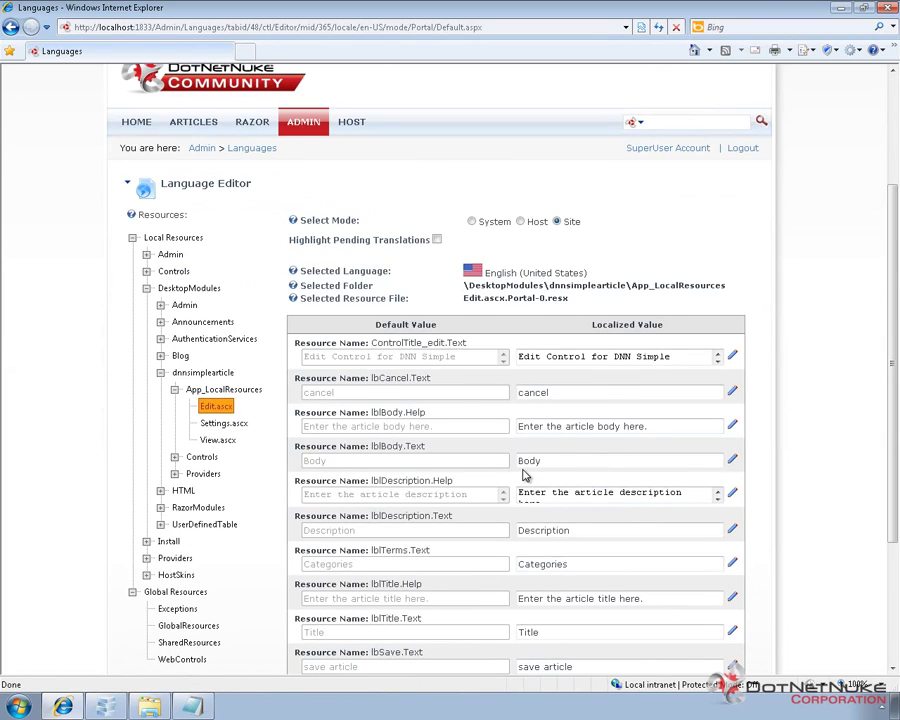
{"action": "scroll", "coordinate": [524, 476], "scroll_direction": "down", "scroll_amount": 3}
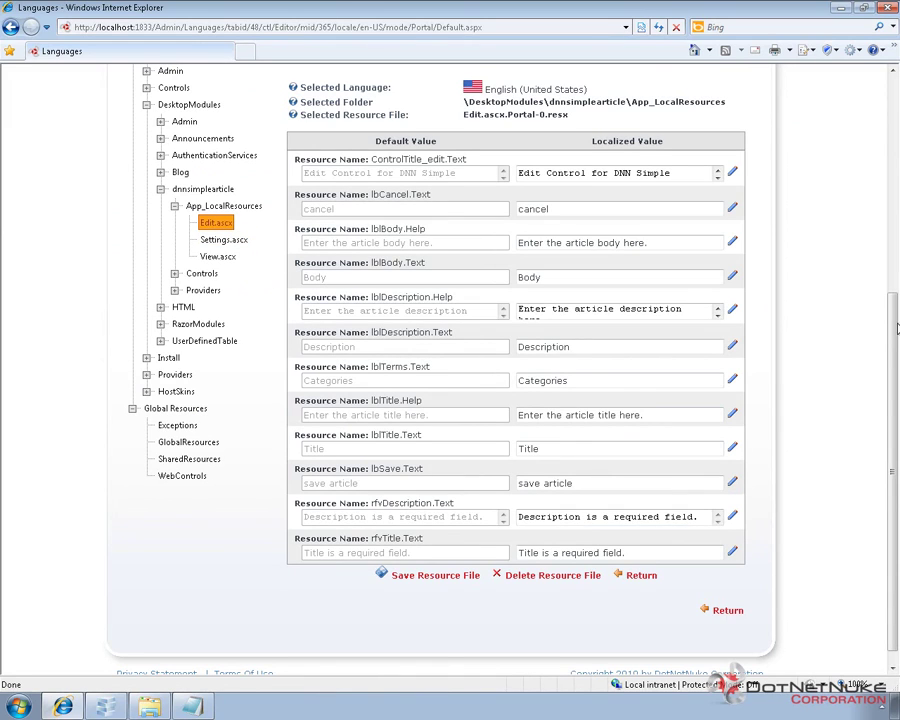
- Open the dnnsimplearticle module's Settings.ascx local resources and save them as a site-specific resource file
{"action": "left_click", "coordinate": [214, 246]}
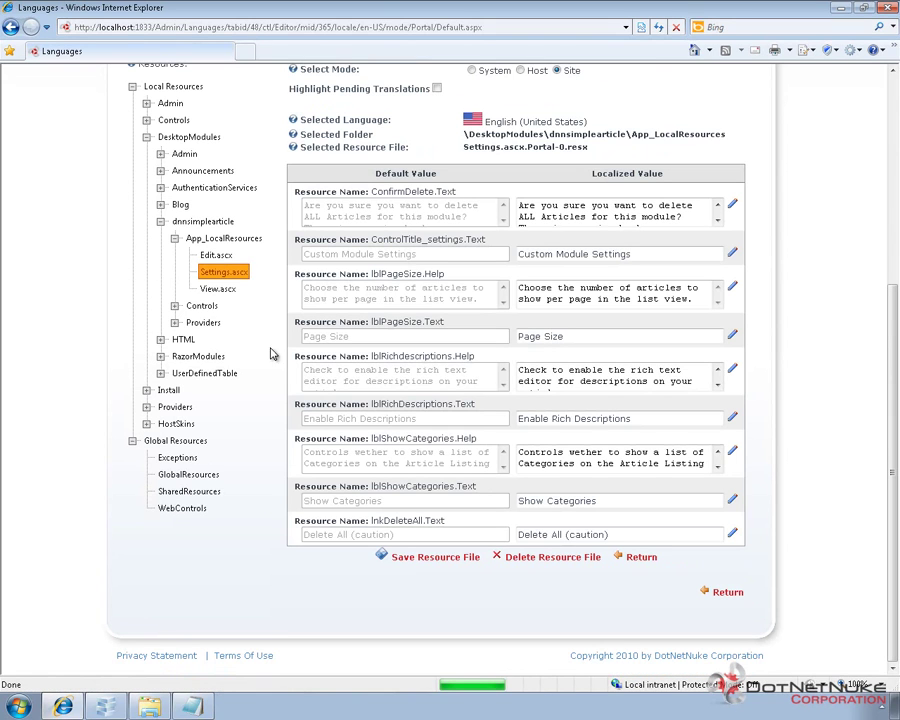
{"action": "left_click", "coordinate": [447, 558]}
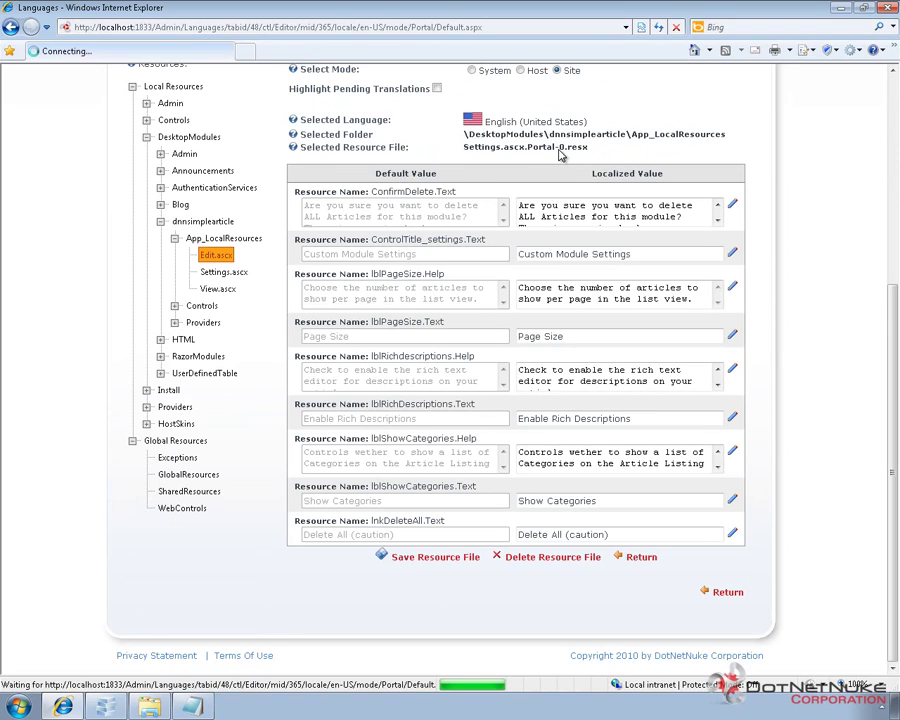